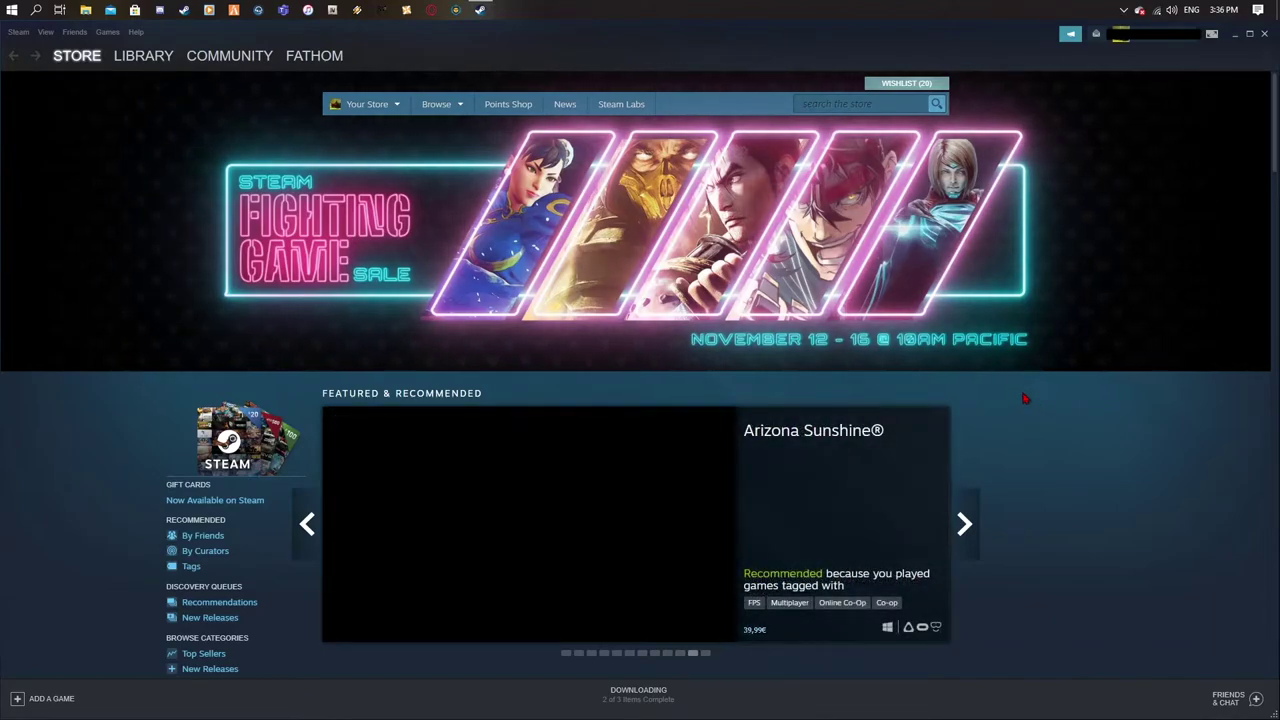
- Opt CarX Drift Racing Online from the library into the "ptr_night - 2.8.0 - nightmode test" beta and close its properties
{"action": "mouse_move", "coordinate": [455, 514]}
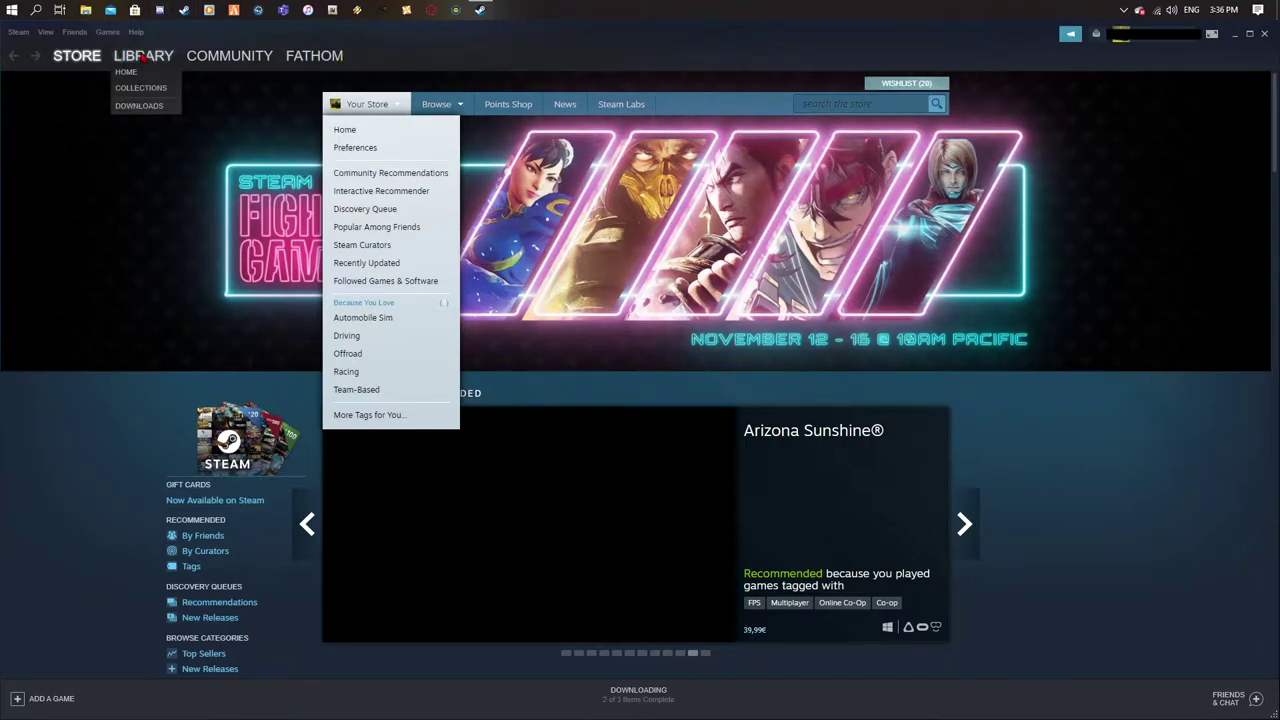
{"action": "left_click", "coordinate": [143, 57]}
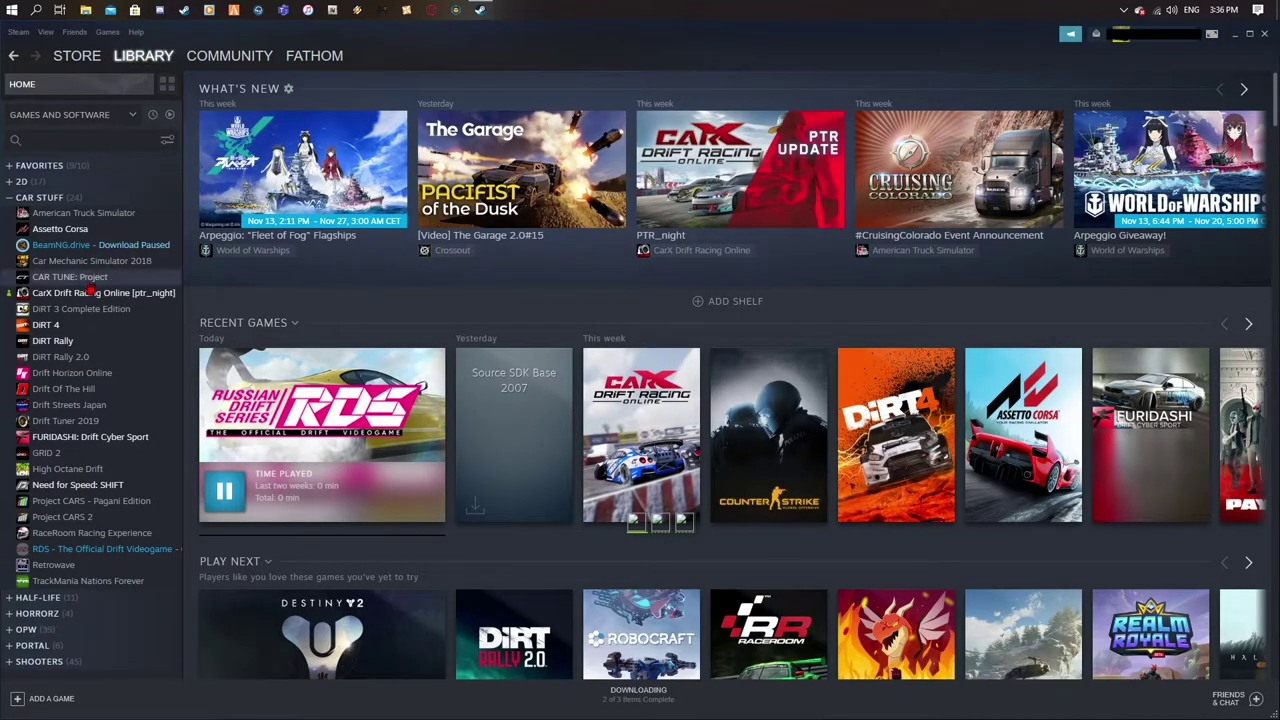
{"action": "left_click", "coordinate": [90, 292]}
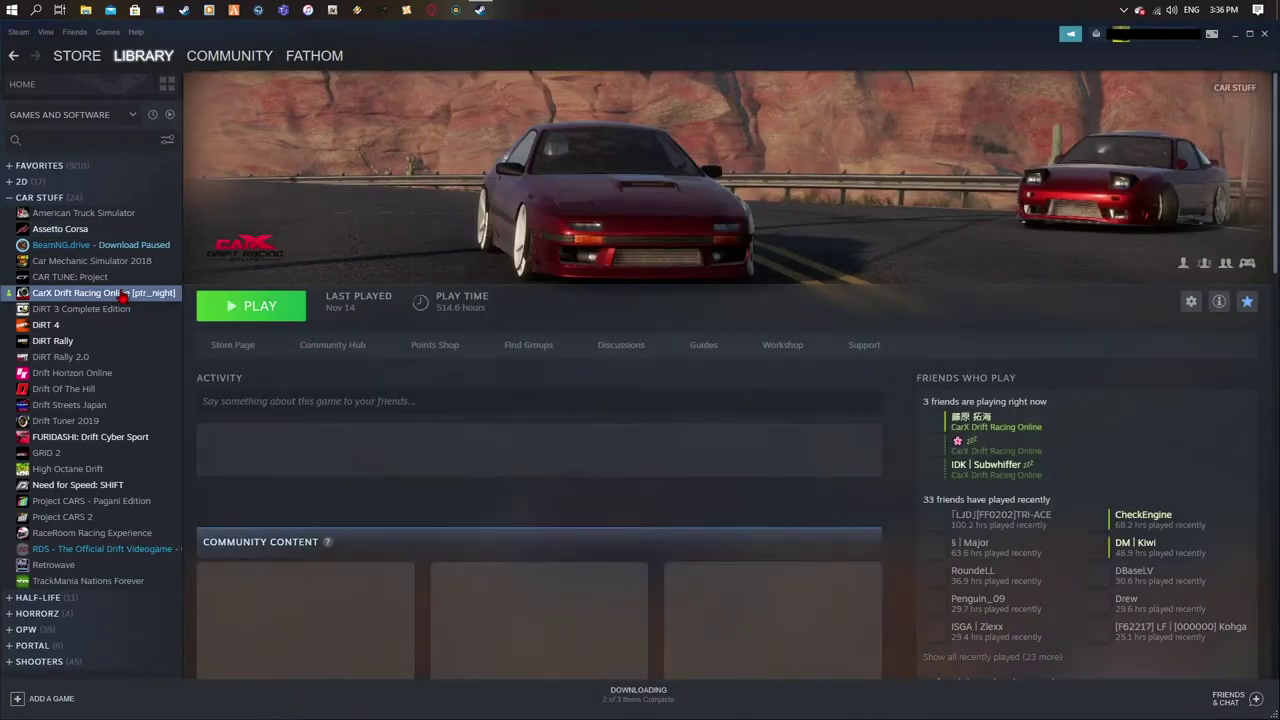
{"action": "right_click", "coordinate": [122, 292]}
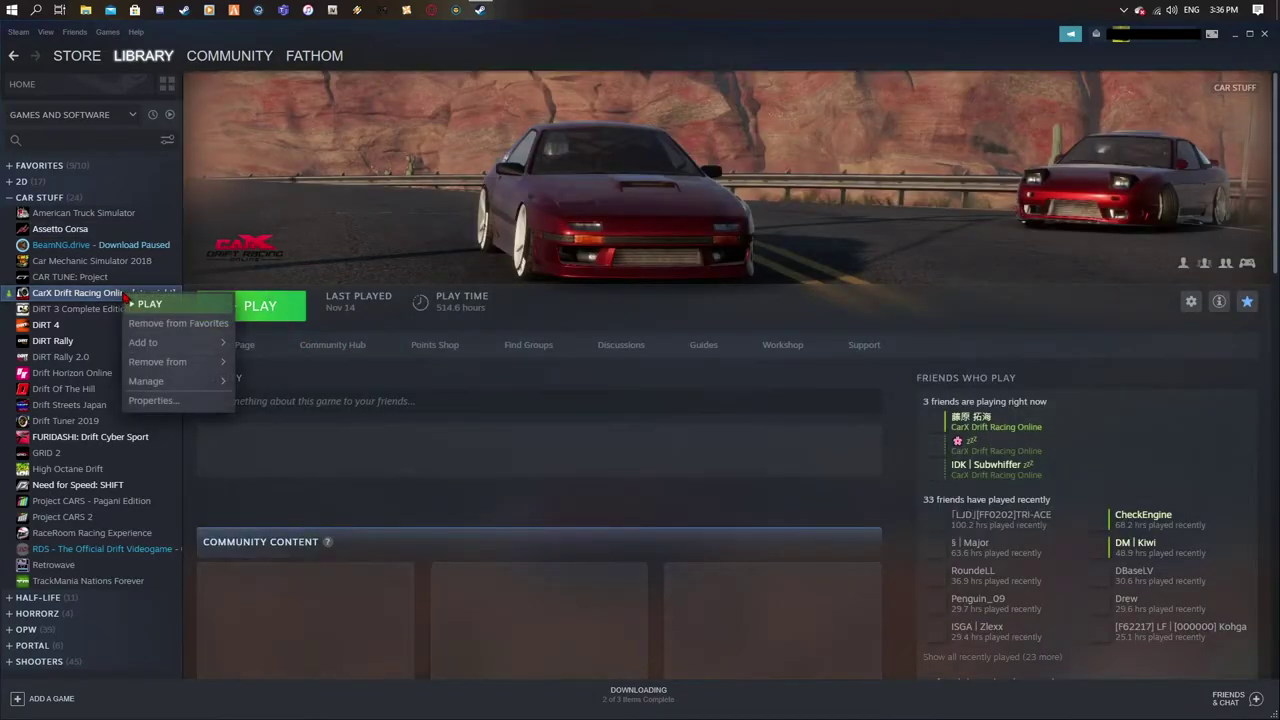
{"action": "left_click", "coordinate": [153, 401]}
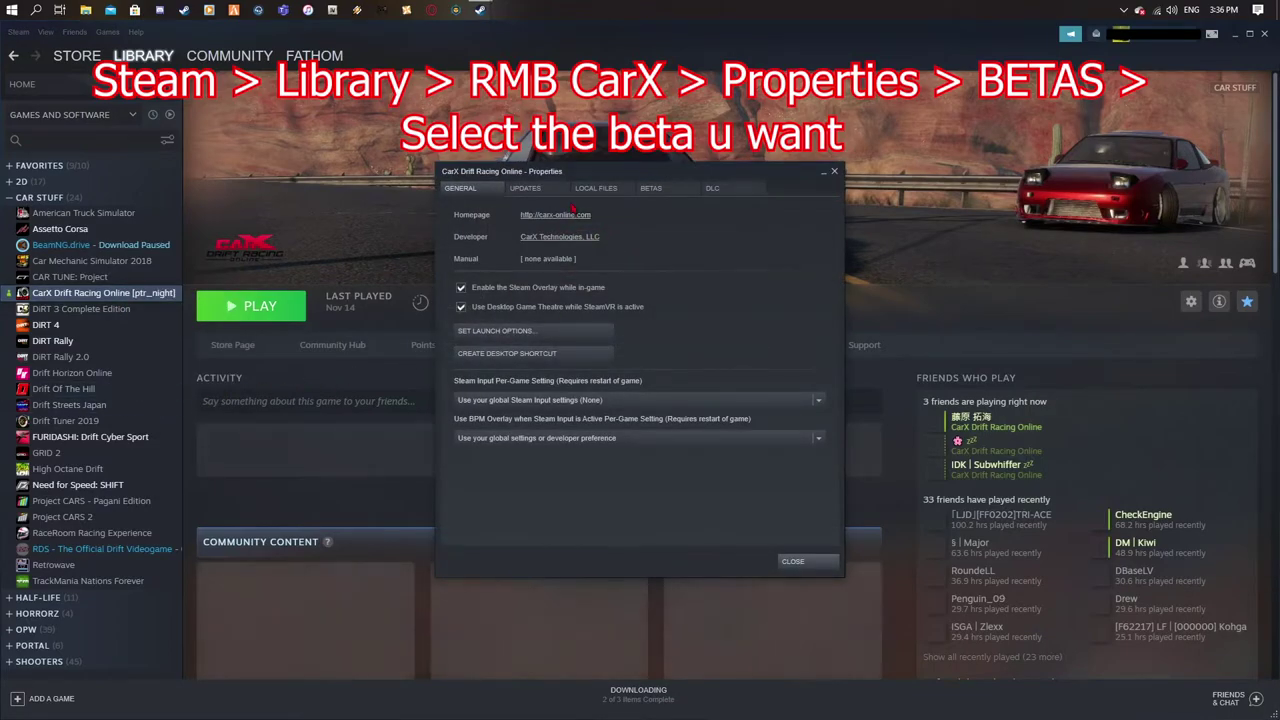
{"action": "left_click", "coordinate": [653, 195]}
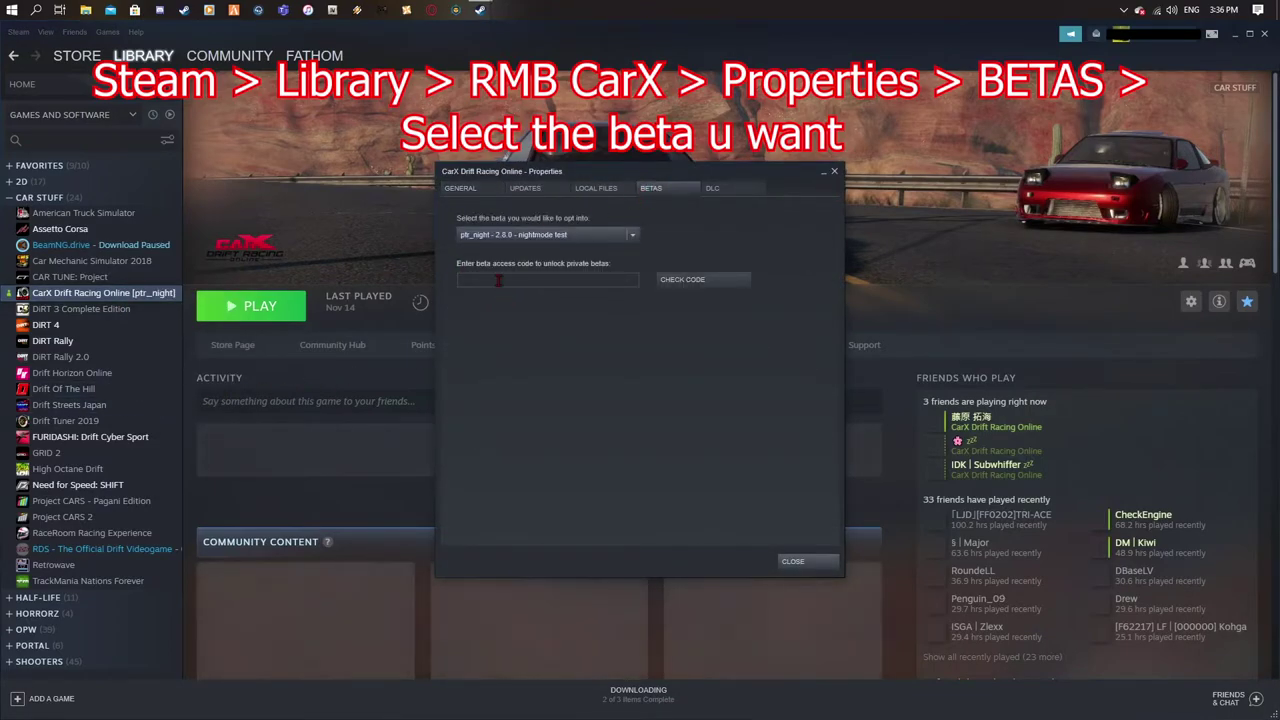
{"action": "left_click", "coordinate": [632, 238]}
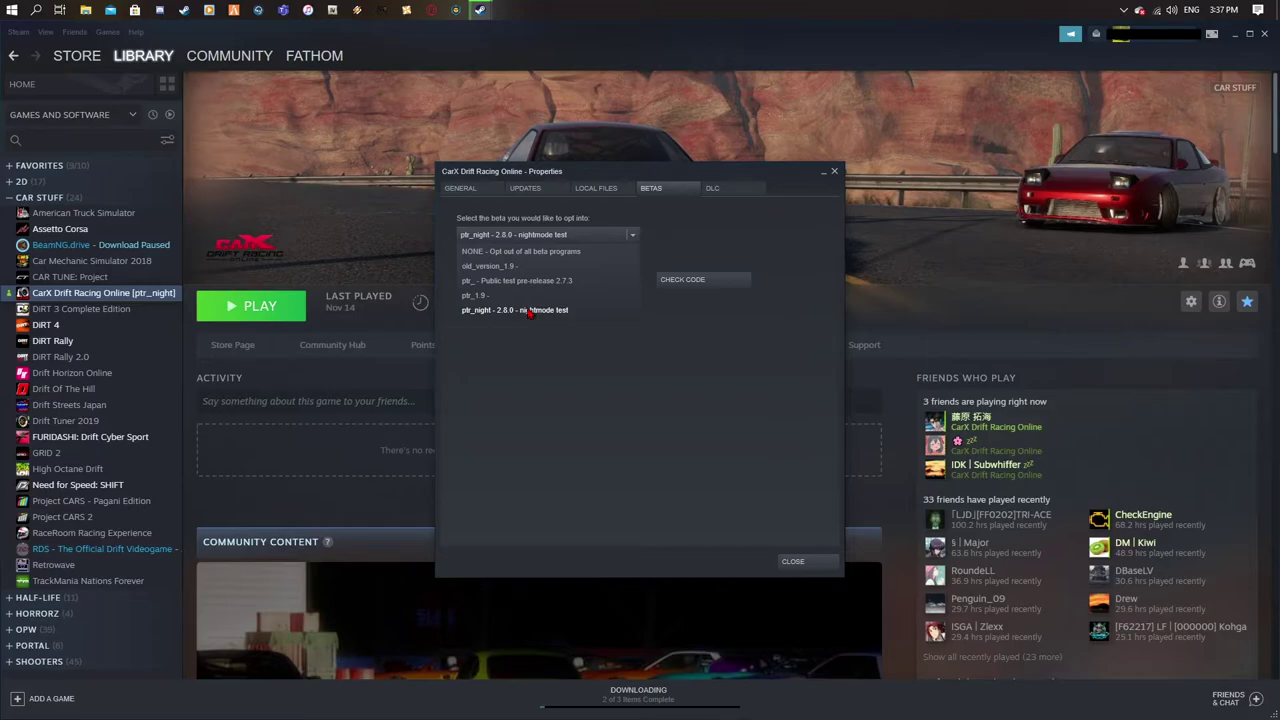
{"action": "left_click", "coordinate": [625, 316]}
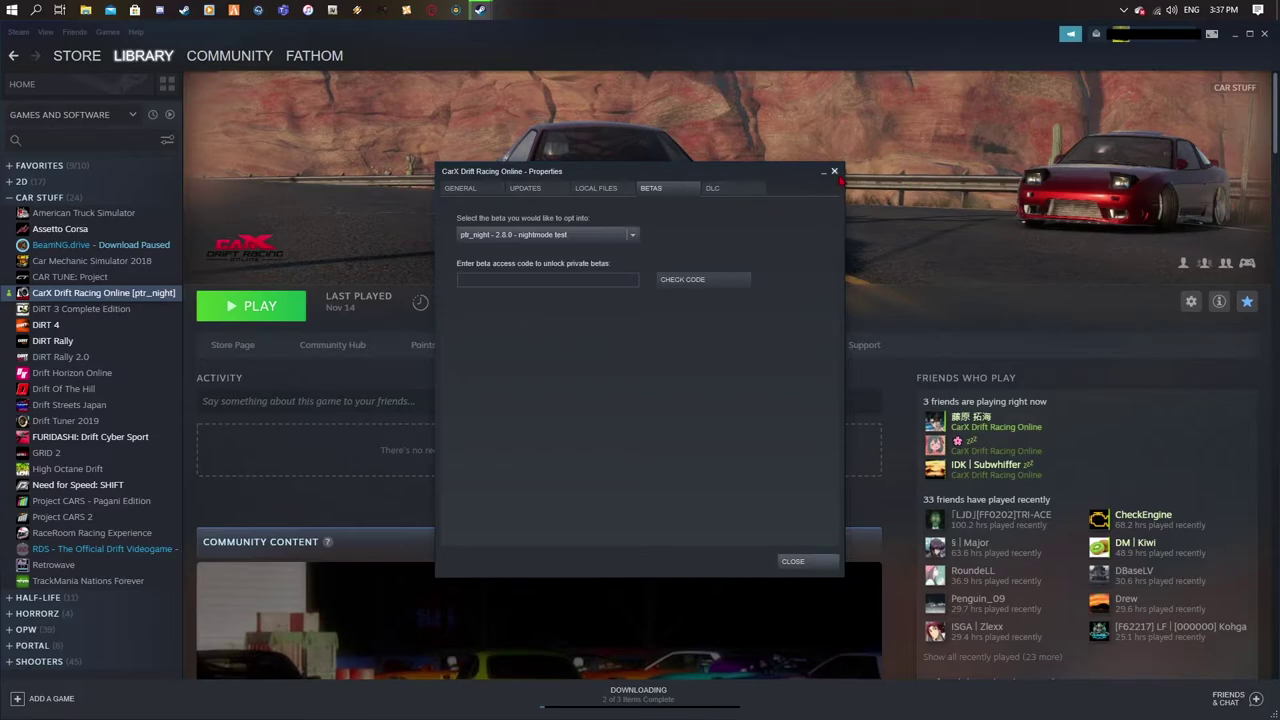
{"action": "left_click", "coordinate": [835, 172]}
- Reopen the beta options of CarX Drift Racing Online and select "ptr_night - 2.8.0 - nightmode test" again
{"action": "right_click", "coordinate": [115, 302]}
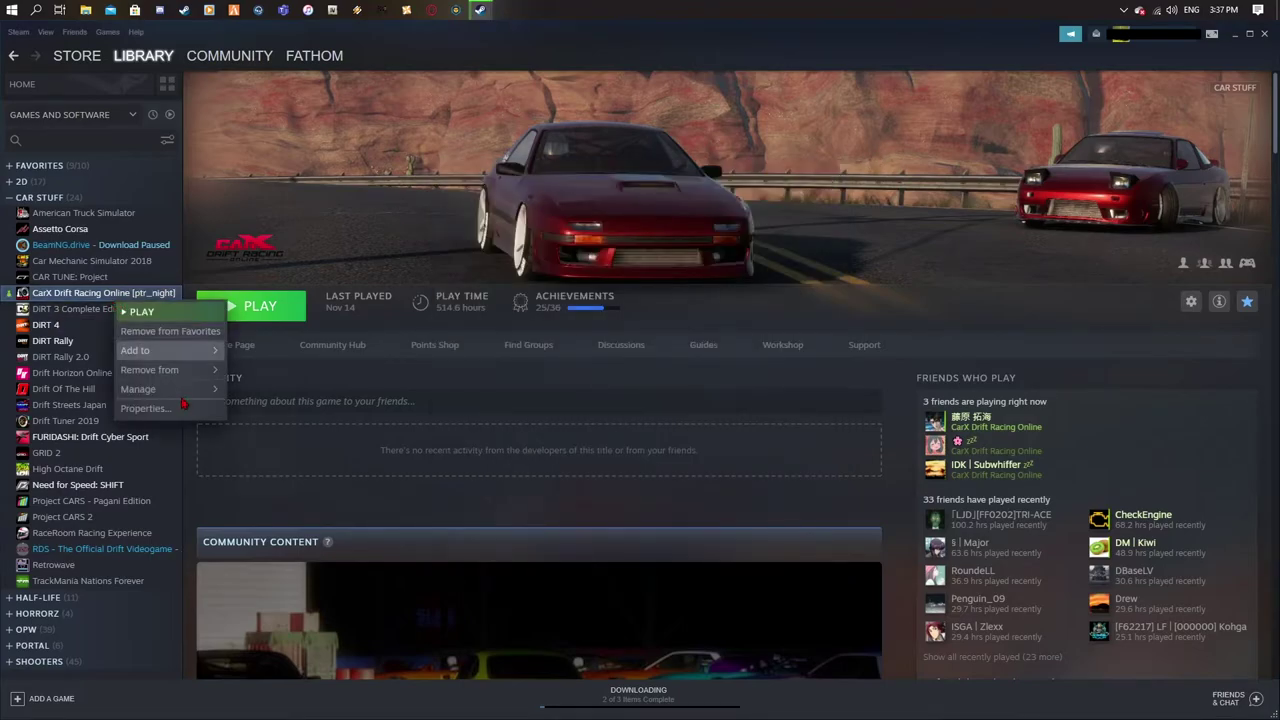
{"action": "left_click", "coordinate": [177, 408]}
{"action": "left_click", "coordinate": [666, 191]}
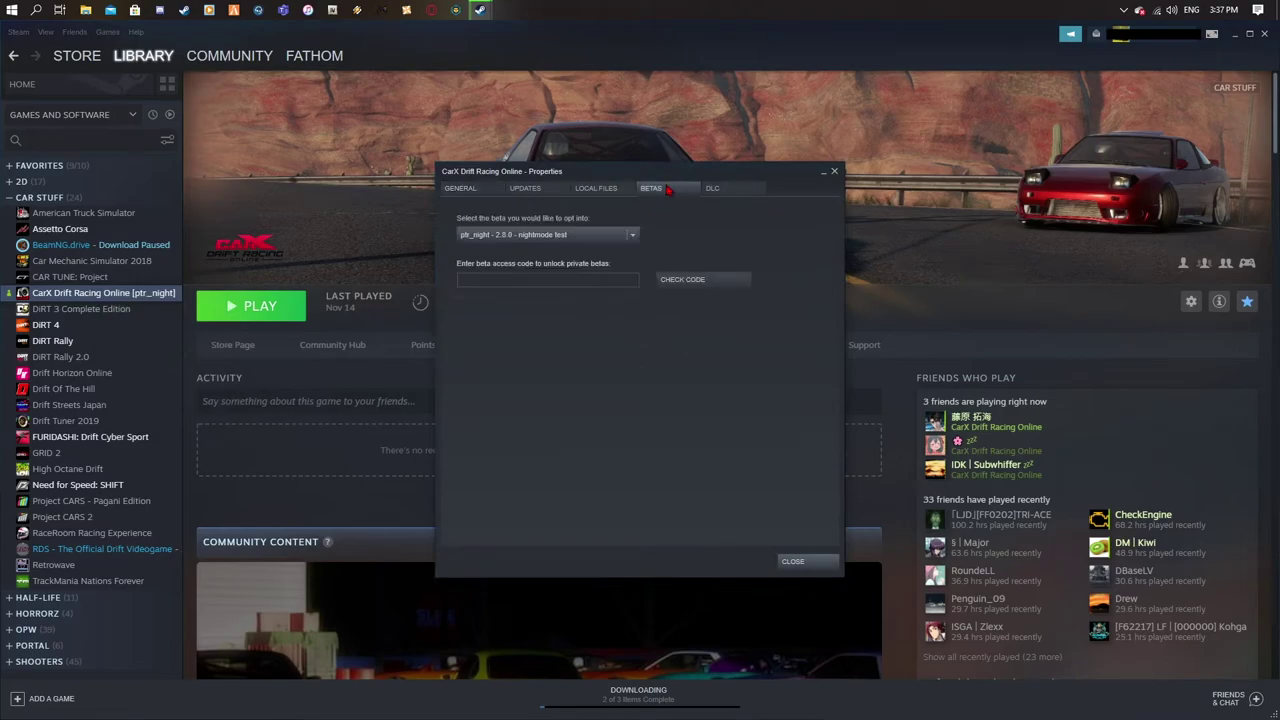
{"action": "left_click", "coordinate": [633, 236]}
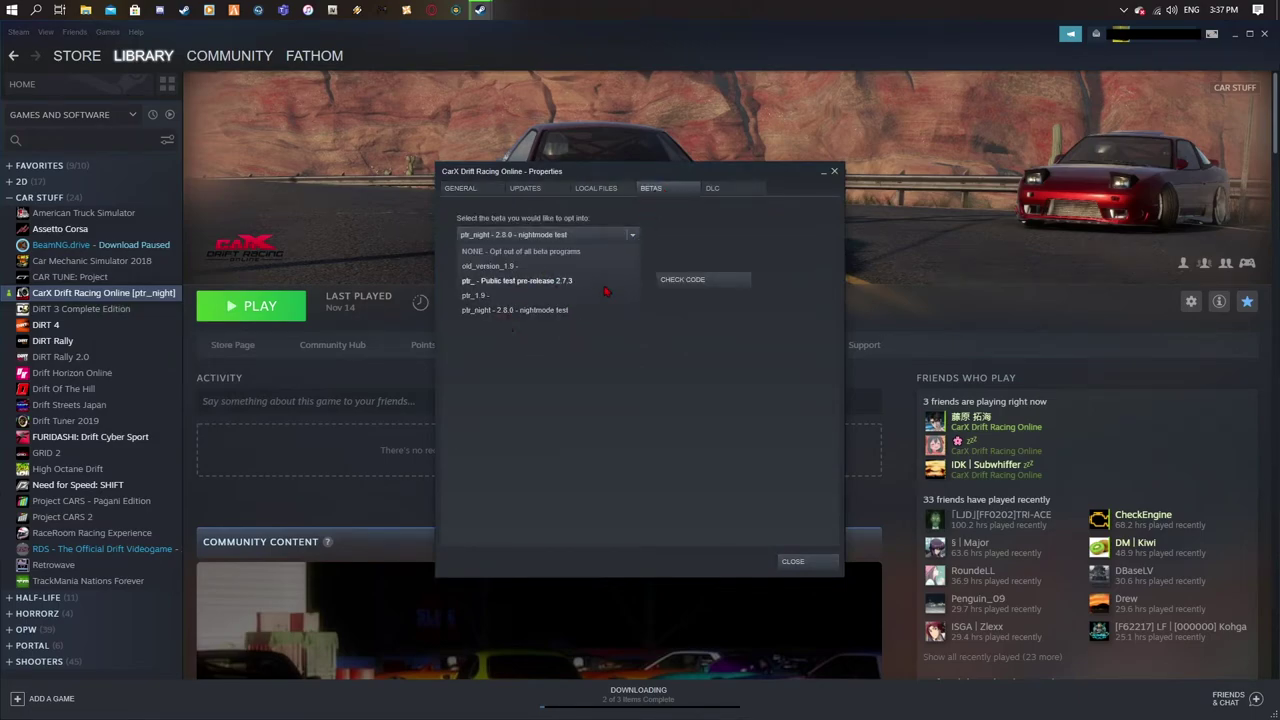
{"action": "left_click", "coordinate": [530, 310]}
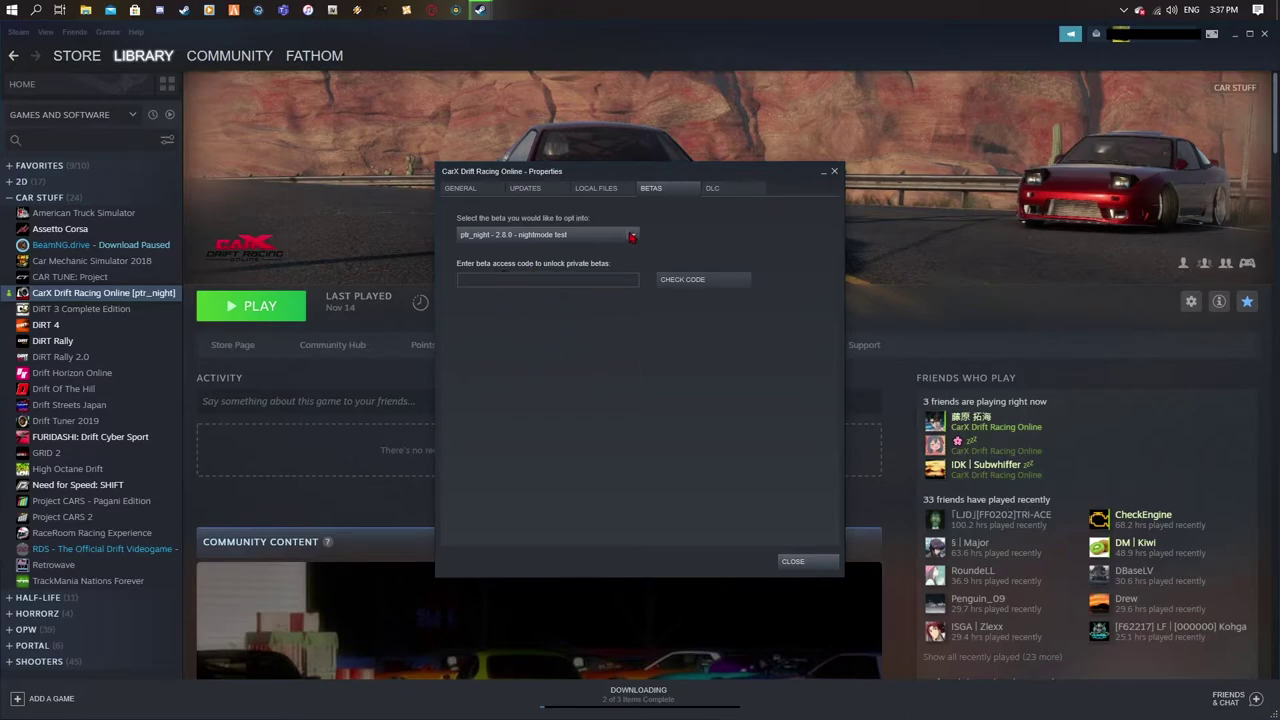
- Review the list of available CarX betas without changing the selection, and close the properties
{"action": "left_click", "coordinate": [632, 236]}
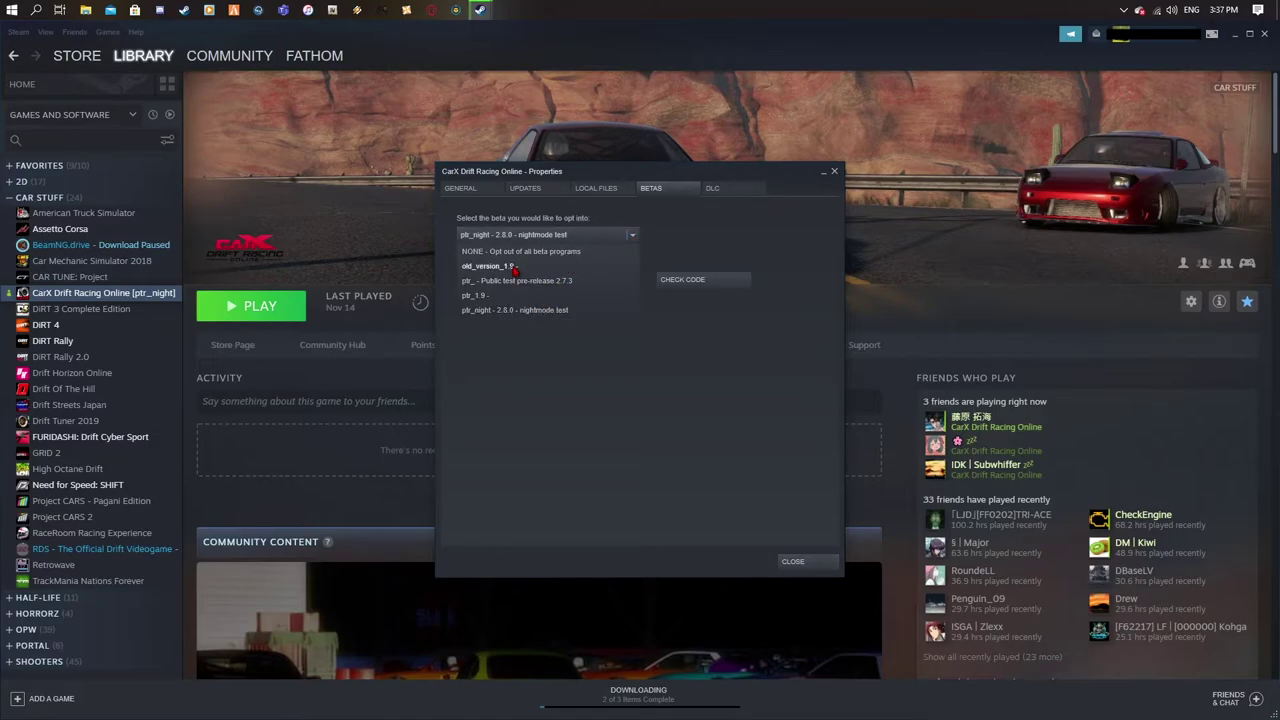
{"action": "left_click", "coordinate": [653, 347]}
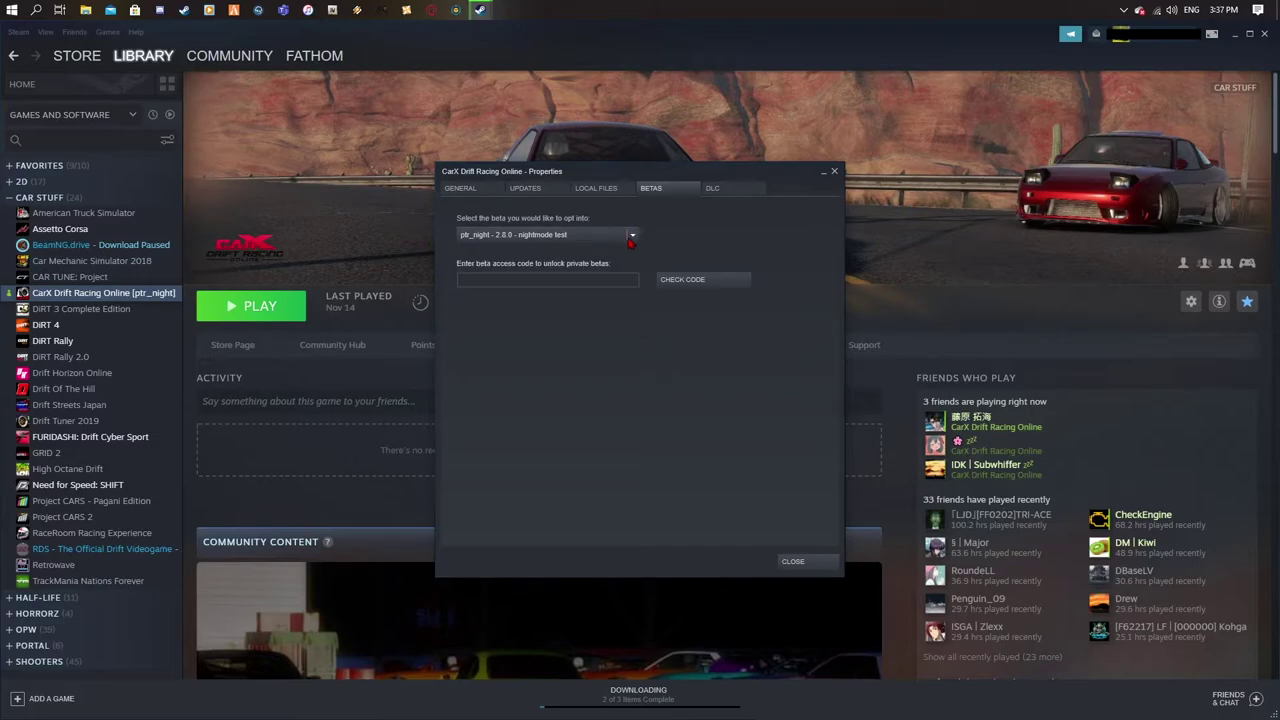
{"action": "left_click", "coordinate": [632, 238]}
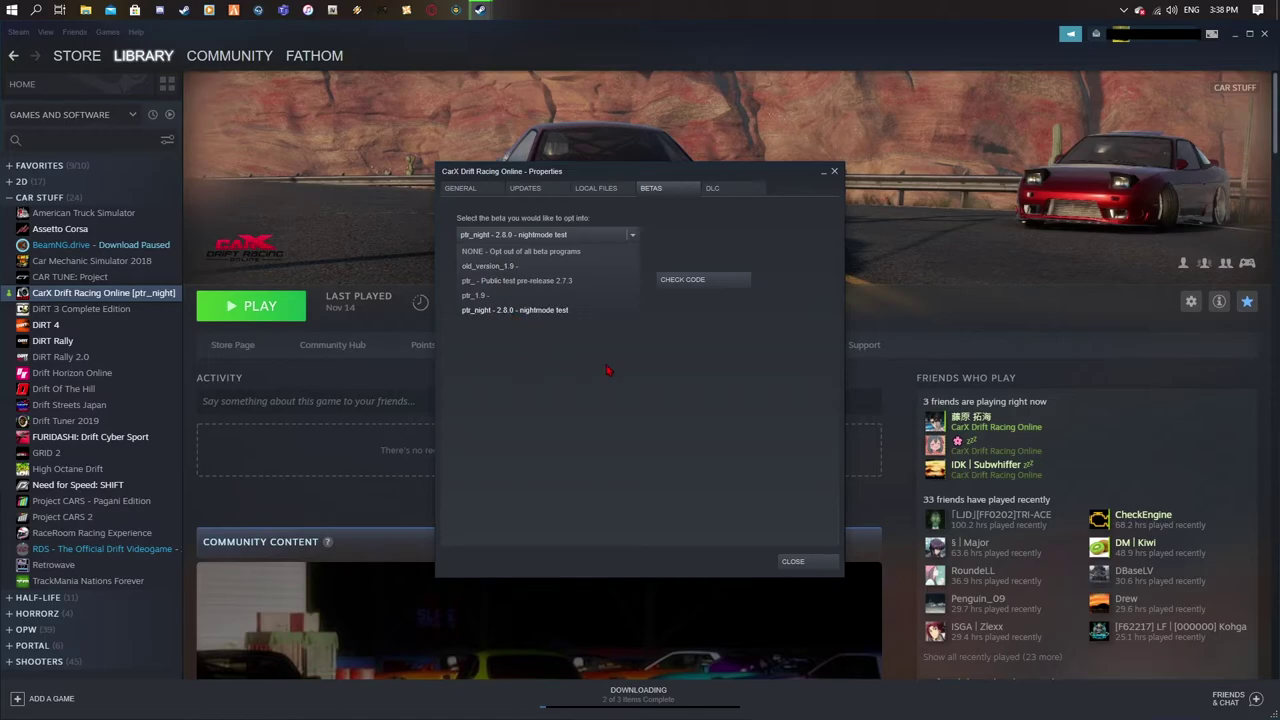
{"action": "left_click", "coordinate": [658, 371]}
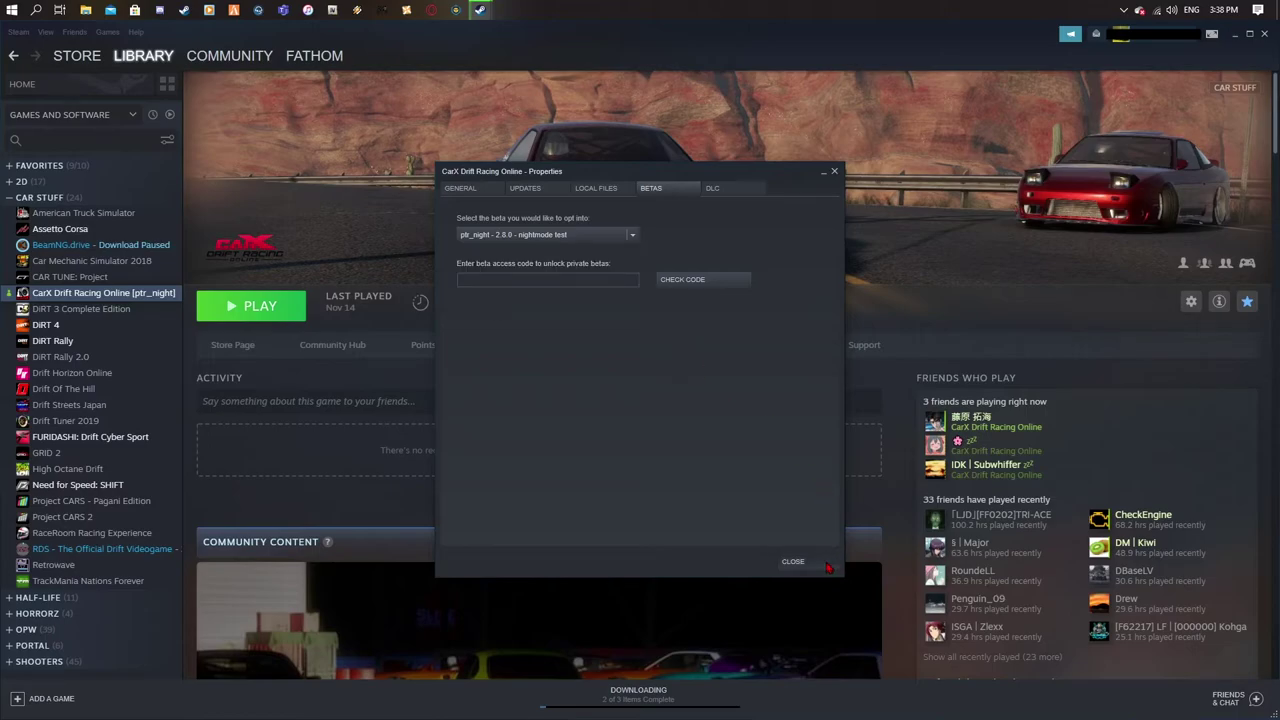
{"action": "left_click", "coordinate": [793, 561]}
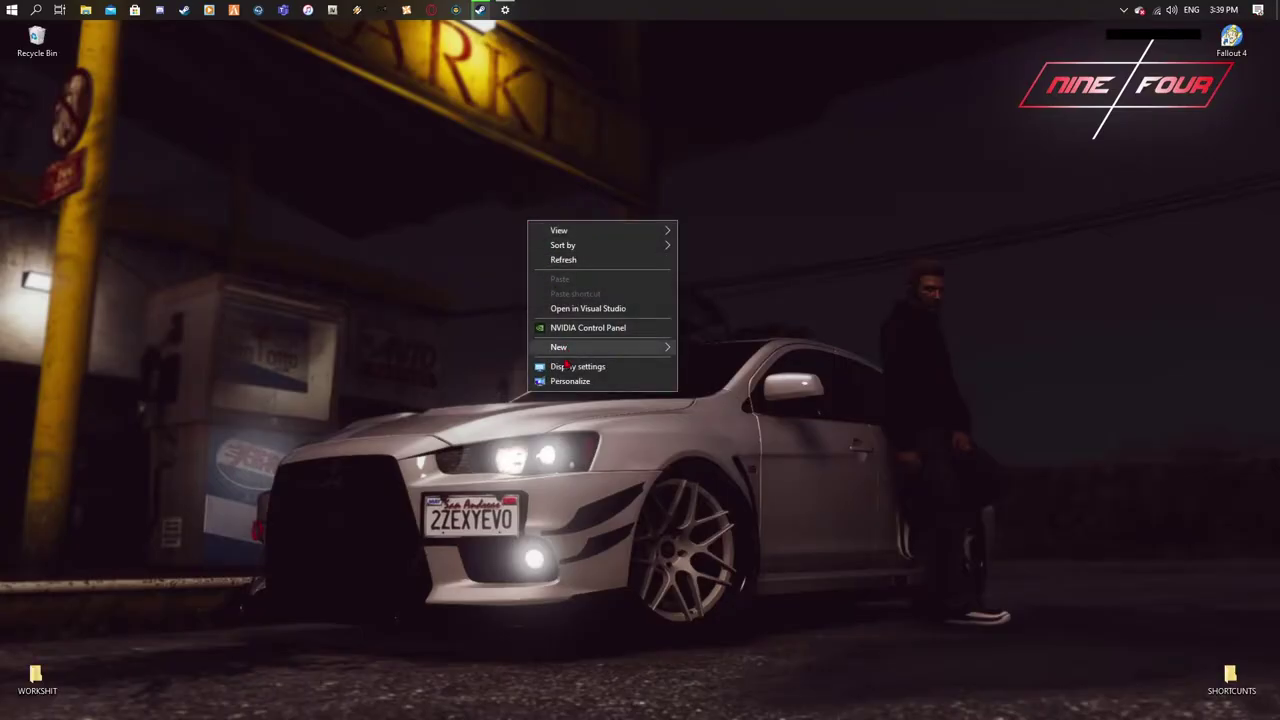
- Switch to Windows Settings, search for "mouse" and open the mouse pointer size settings
{"action": "left_click", "coordinate": [505, 9]}
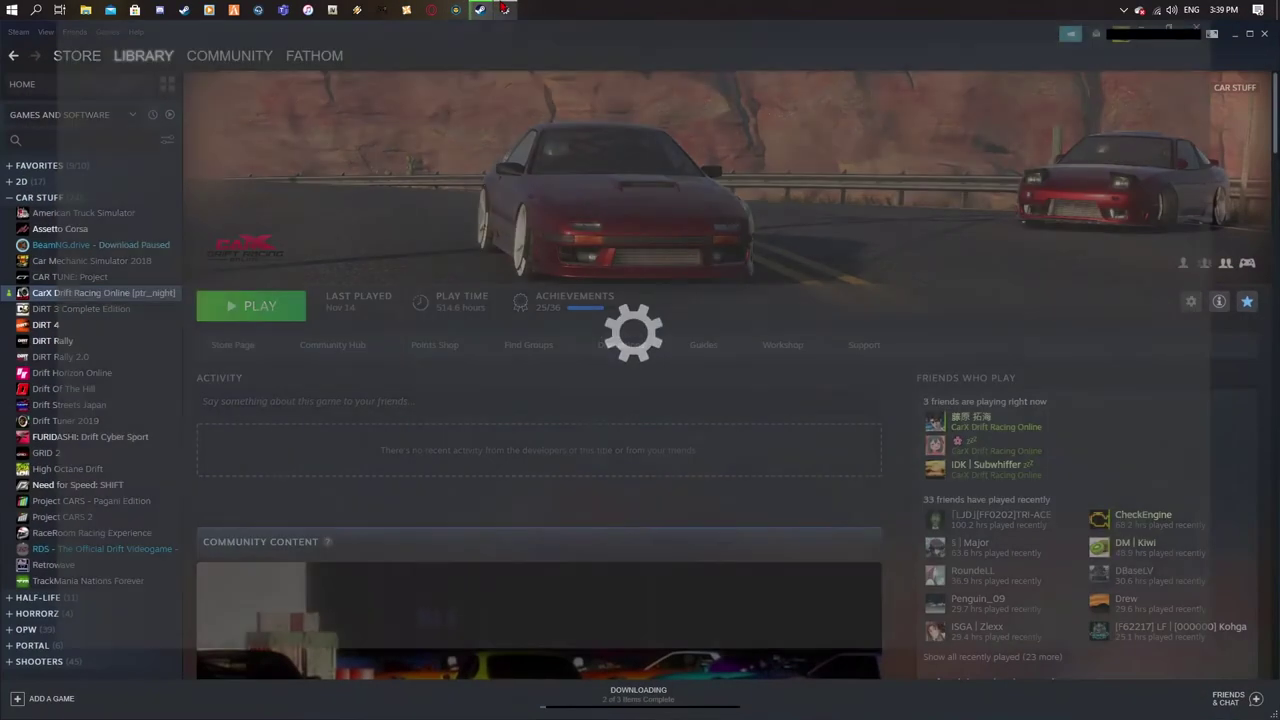
{"action": "type", "text": "mouse"}
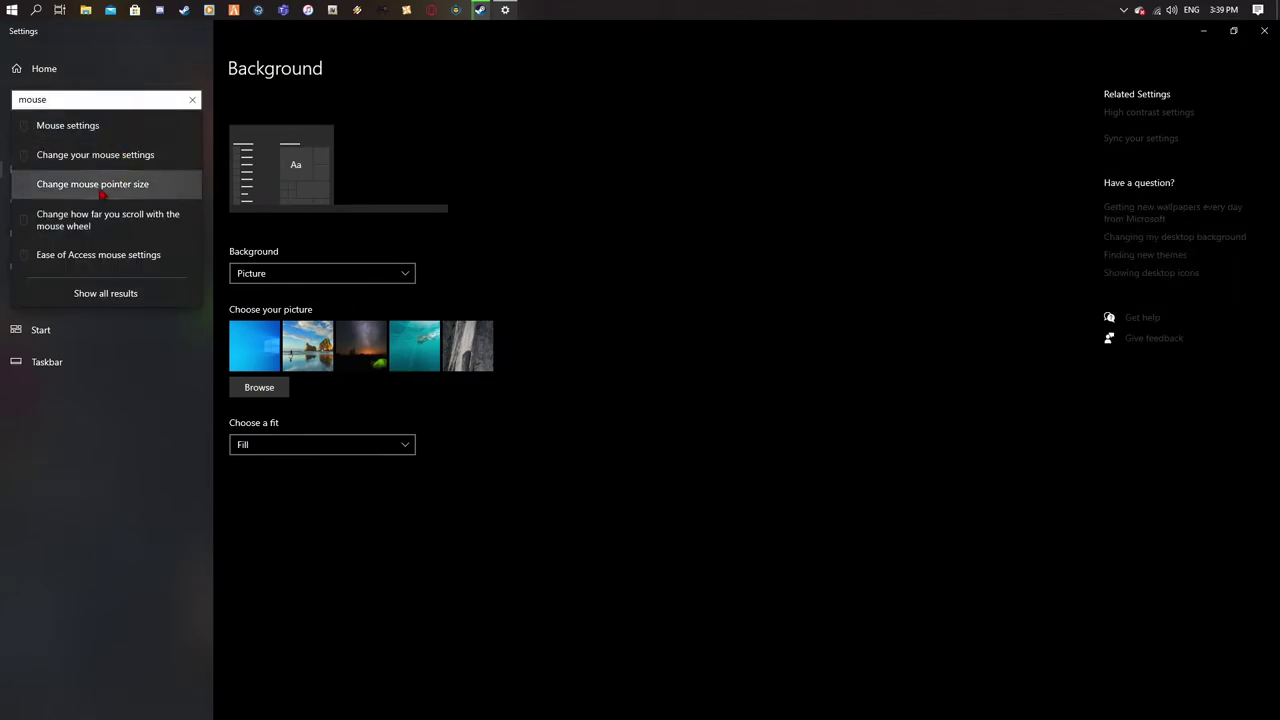
{"action": "left_click", "coordinate": [120, 187]}
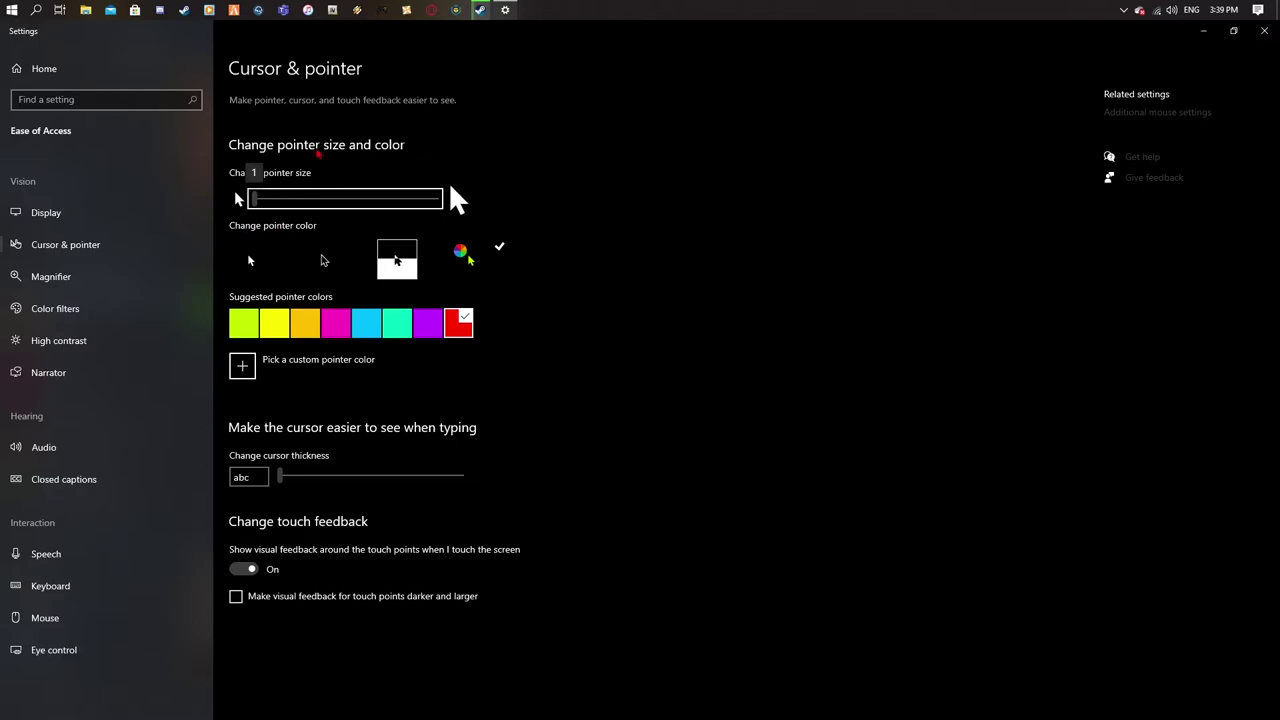
- Try the white, black and inverted pointer colors with the pointer size kept at its minimum
{"action": "left_click", "coordinate": [248, 252]}
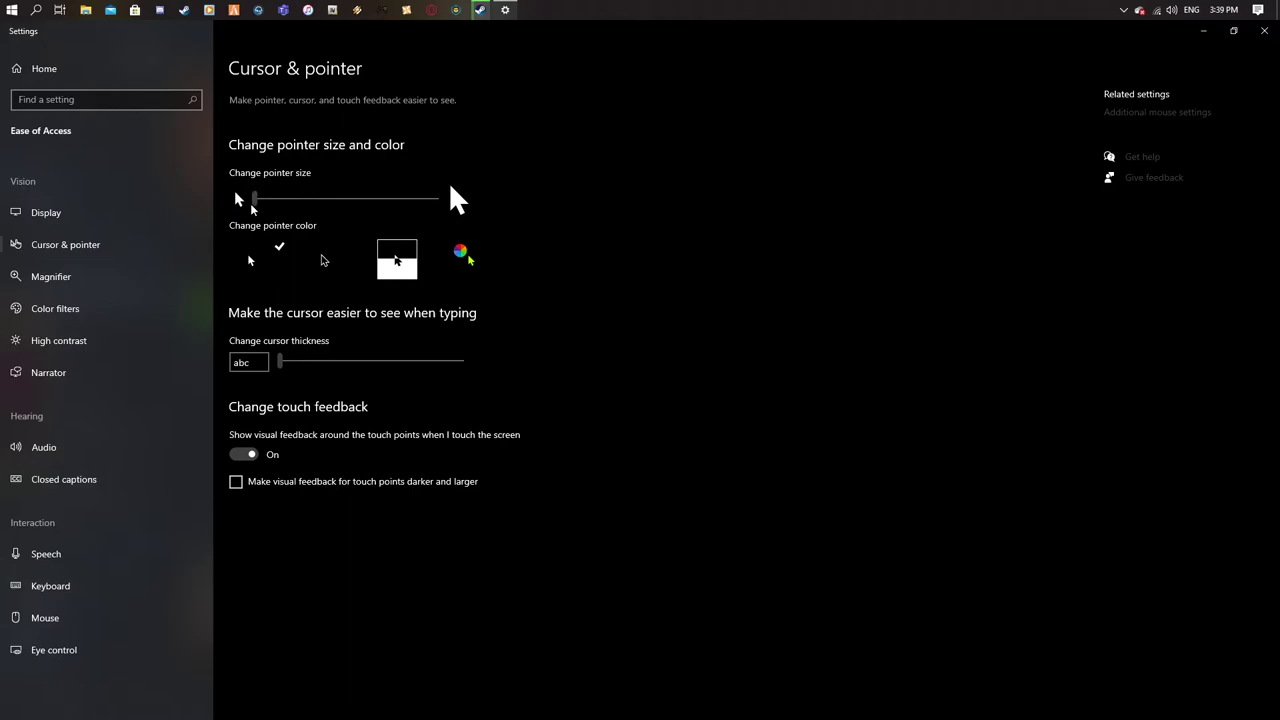
{"action": "mouse_move", "coordinate": [255, 199]}
{"action": "left_mouse_down"}
{"action": "mouse_move", "coordinate": [450, 206]}
{"action": "mouse_move", "coordinate": [254, 200]}
{"action": "left_mouse_up"}
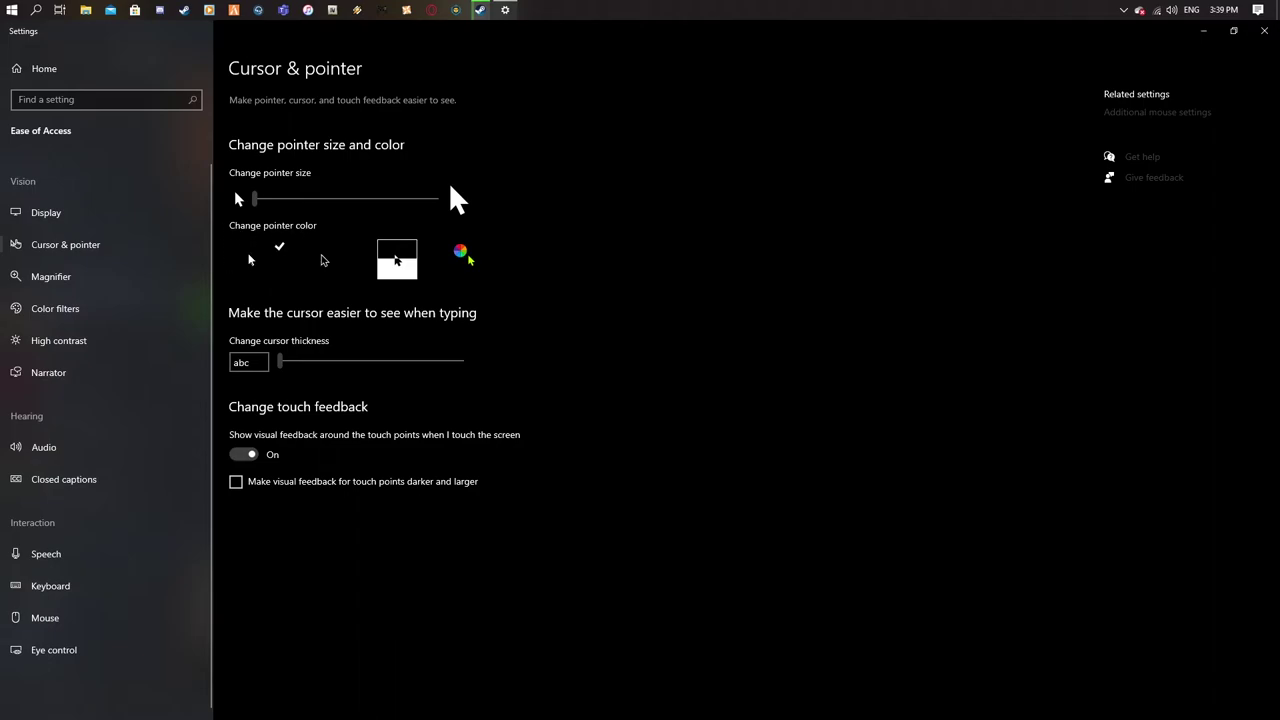
{"action": "left_click", "coordinate": [332, 265]}
{"action": "left_click", "coordinate": [408, 268]}
- Set the pointer to the custom red color, leave the cursor thickness at its minimum, and close Settings
{"action": "left_click", "coordinate": [485, 265]}
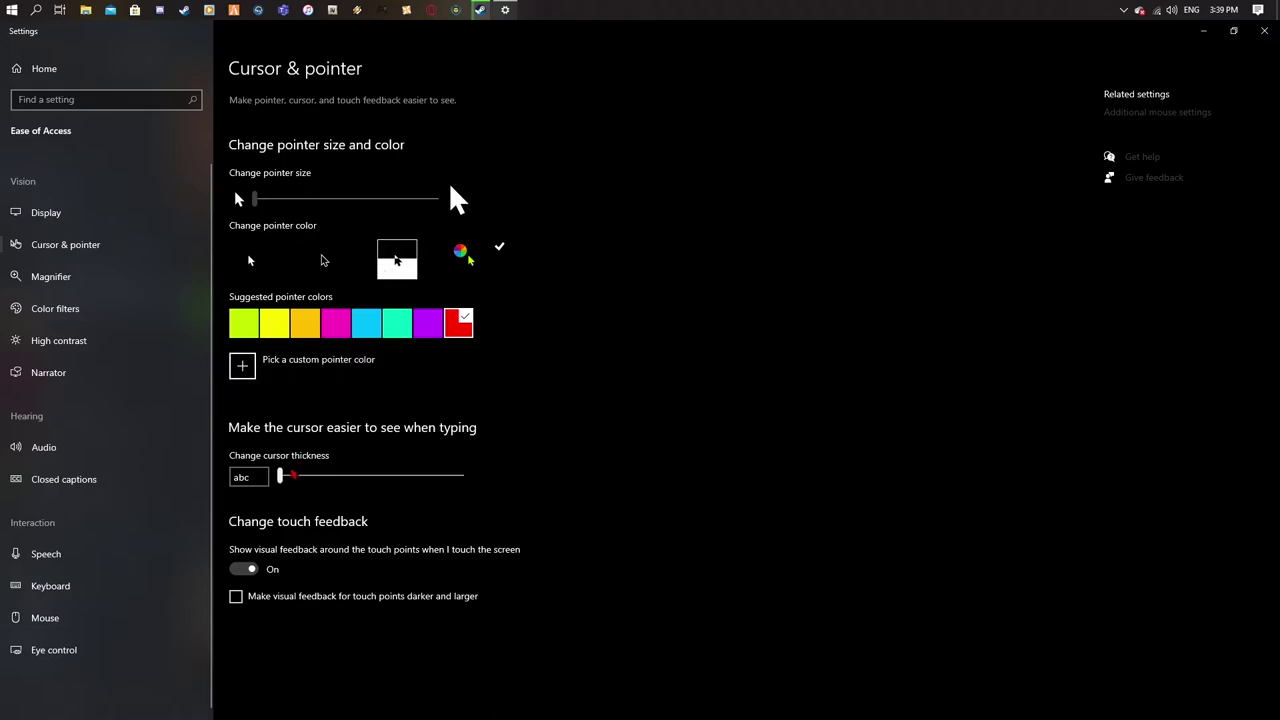
{"action": "mouse_move", "coordinate": [283, 477]}
{"action": "left_mouse_down"}
{"action": "mouse_move", "coordinate": [461, 478]}
{"action": "mouse_move", "coordinate": [280, 478]}
{"action": "left_mouse_up"}
{"action": "left_click", "coordinate": [1264, 31]}
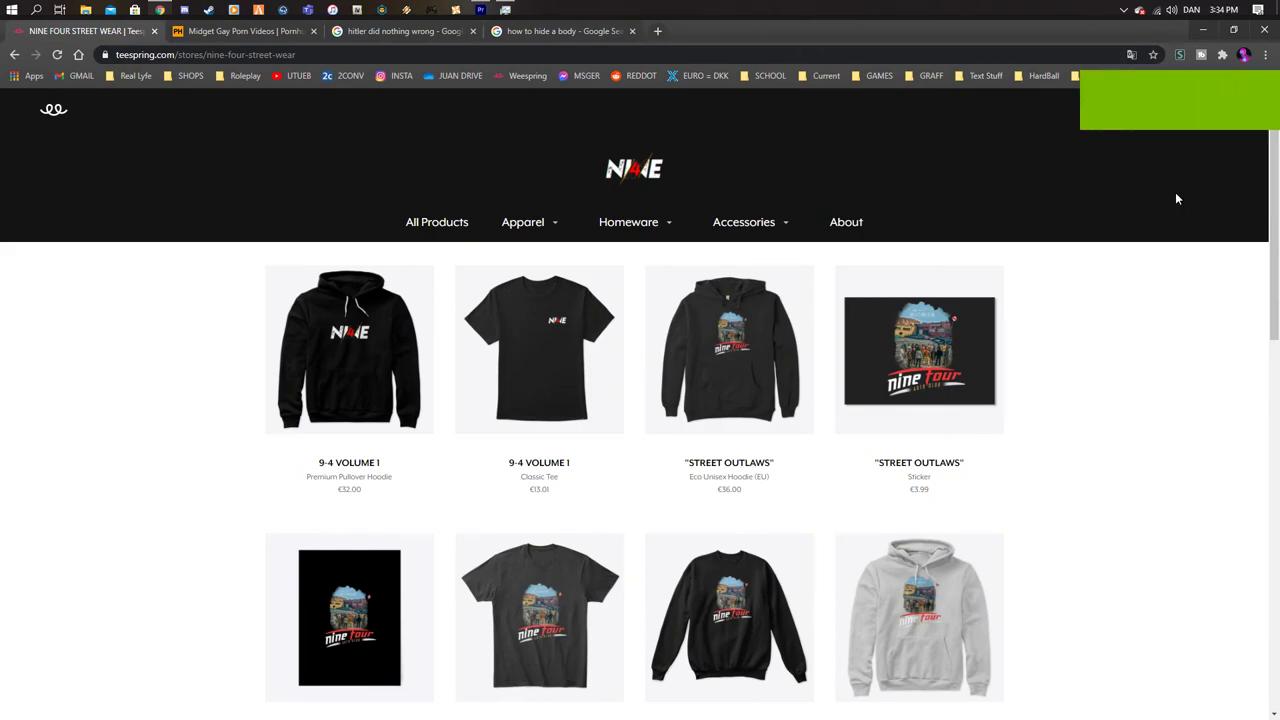
- Browse the product listings of the Nine Four Street Wear store and reveal the store page's full web address
{"action": "left_click_drag", "start_coordinate": [1270, 152], "coordinate": [1197, 486]}
{"action": "left_click_drag", "start_coordinate": [1197, 486], "coordinate": [1190, 548]}
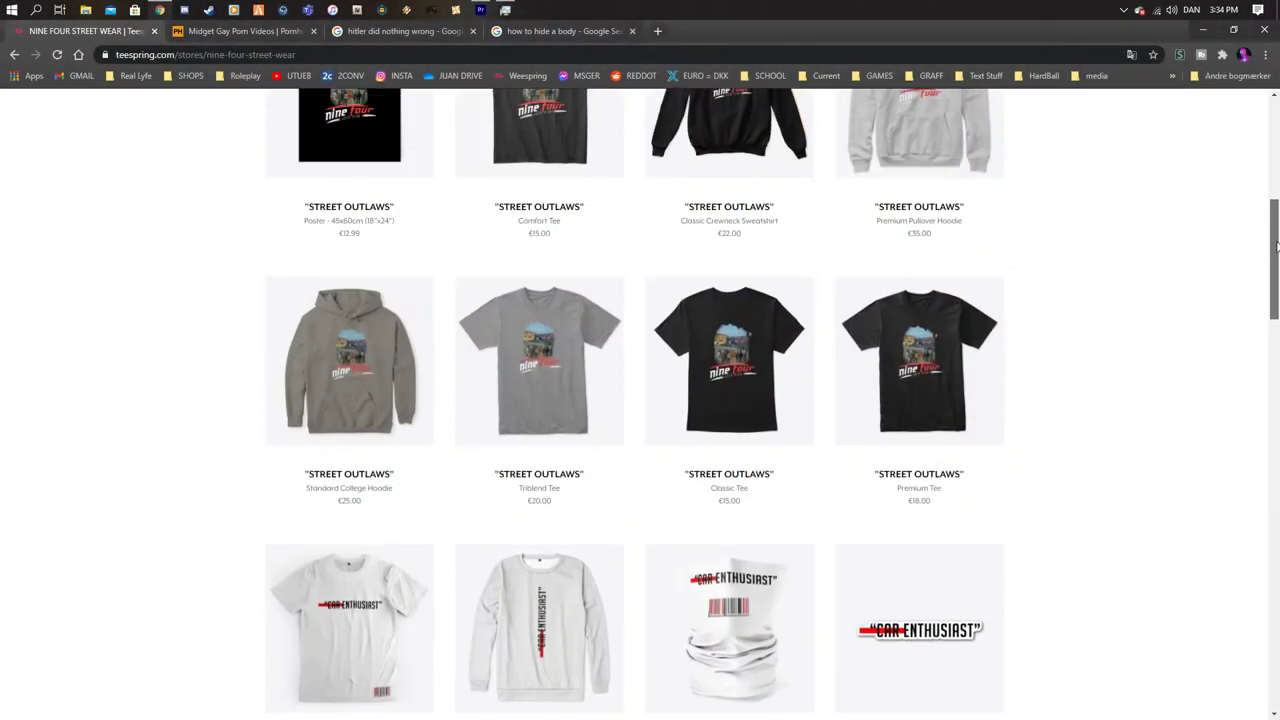
{"action": "scroll", "coordinate": [1237, 414], "scroll_direction": "down", "scroll_amount": 10}
{"action": "scroll", "coordinate": [1201, 520], "scroll_direction": "down", "scroll_amount": 2}
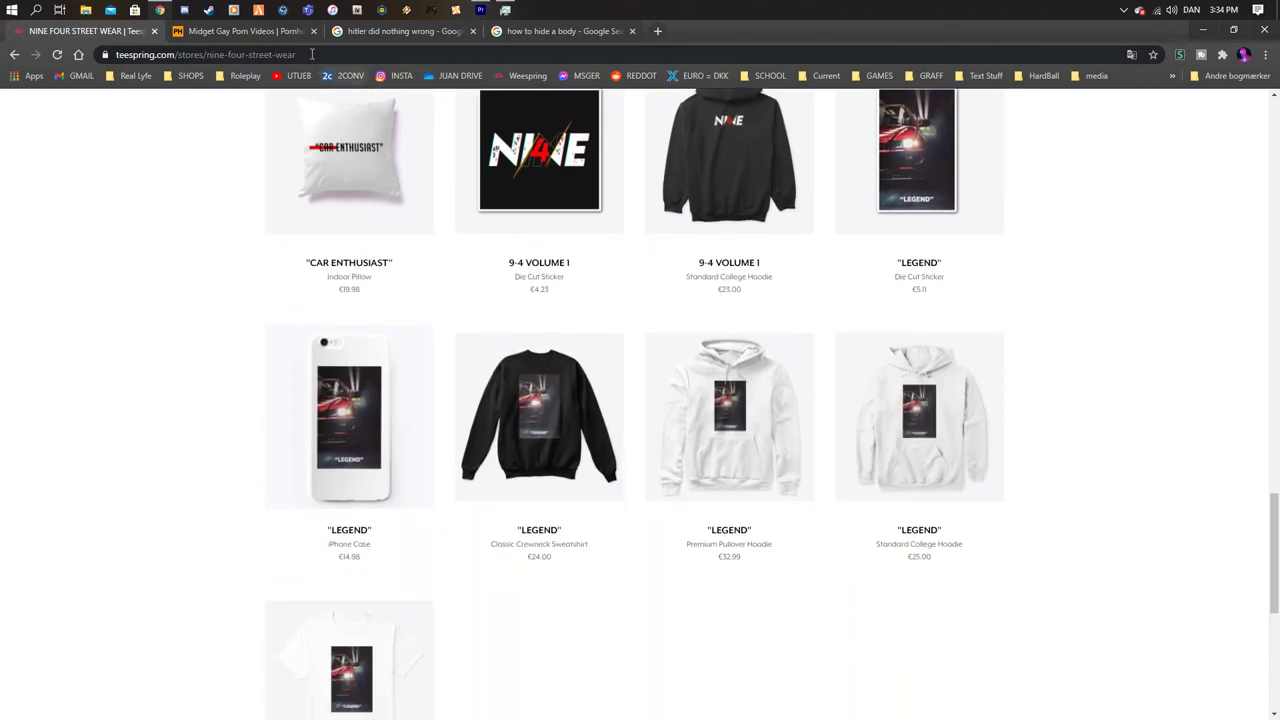
{"action": "left_click", "coordinate": [363, 54]}
{"action": "left_click", "coordinate": [363, 52]}
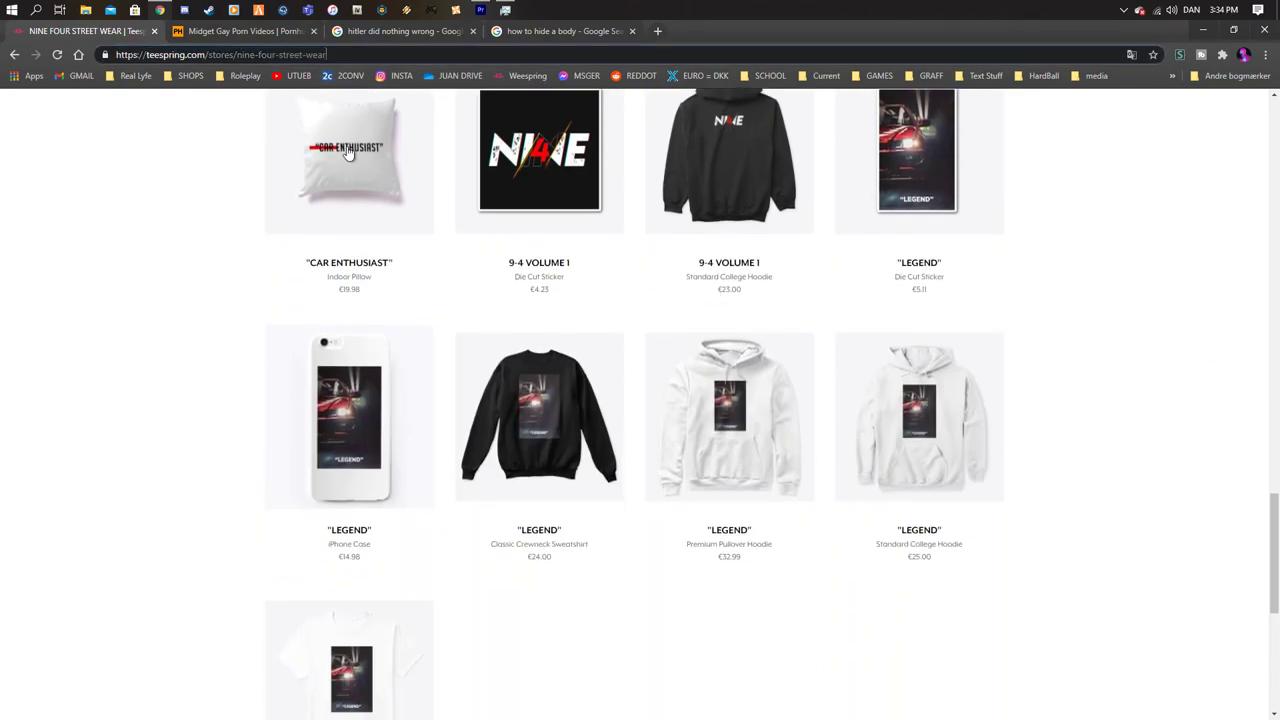
- Close the three other browser tabs so only the Nine Four Street Wear store stays open
{"action": "left_click", "coordinate": [314, 31]}
{"action": "left_click", "coordinate": [317, 31]}
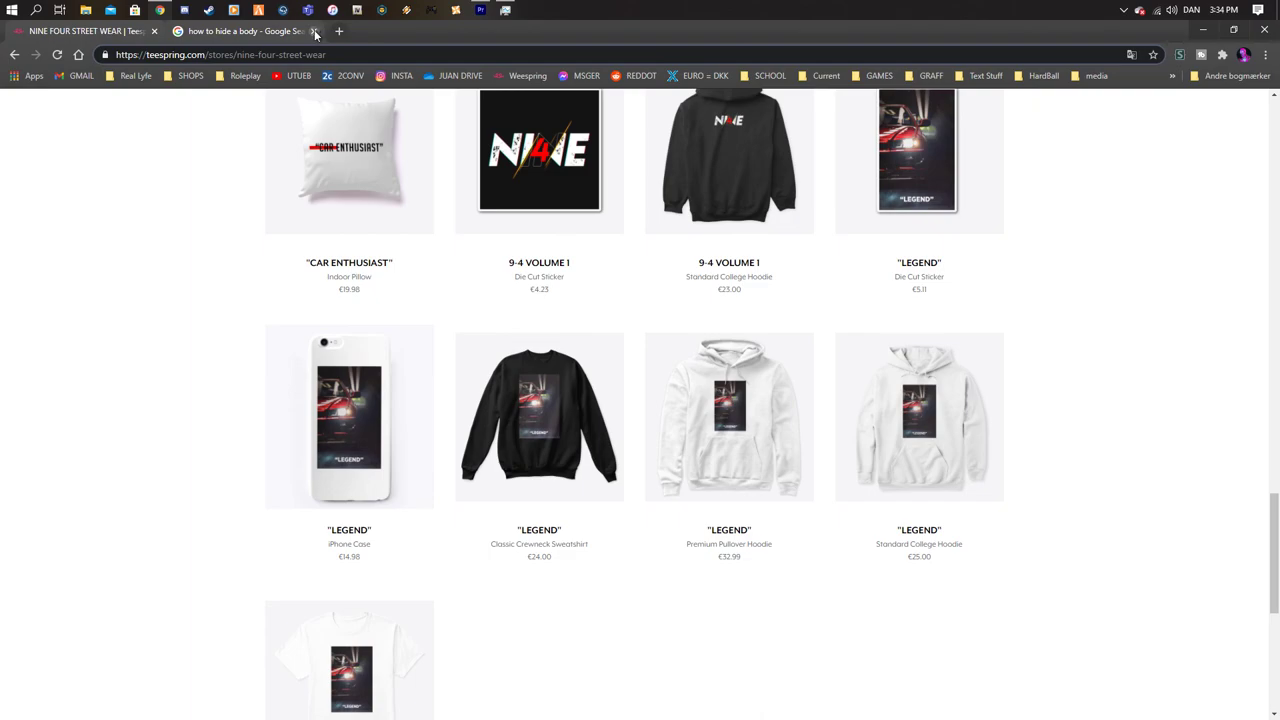
{"action": "left_click", "coordinate": [317, 31]}
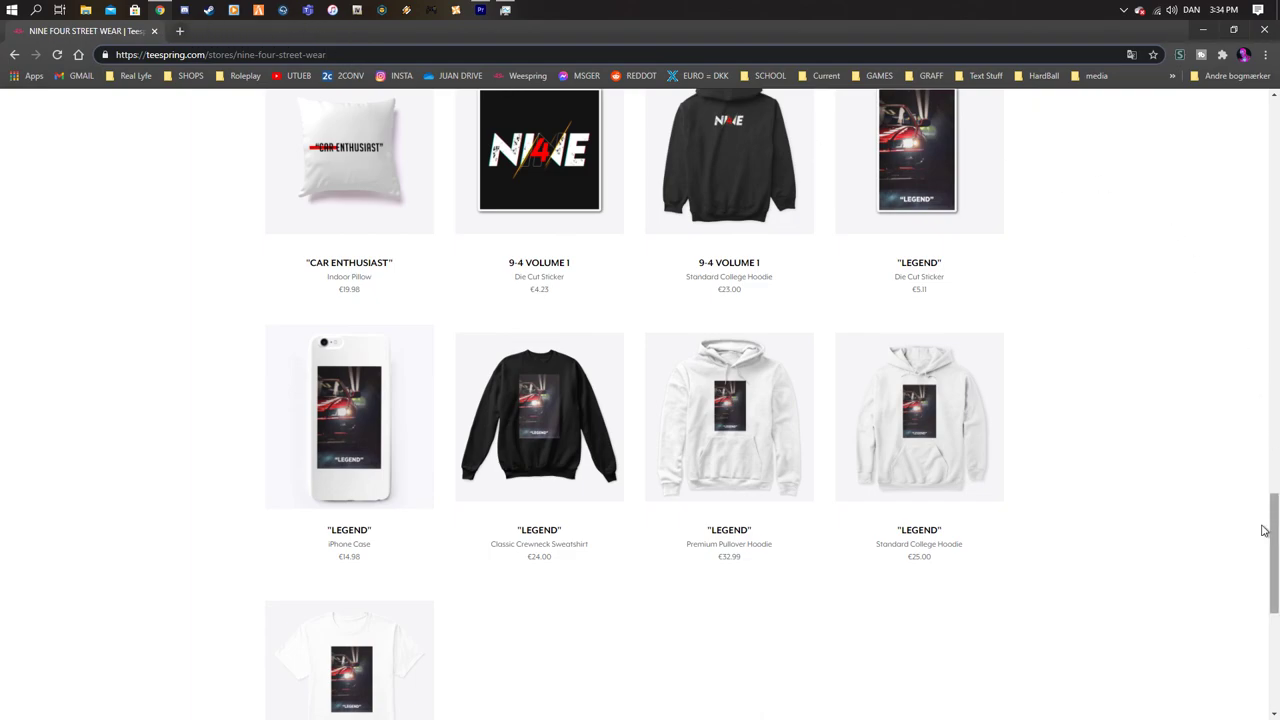